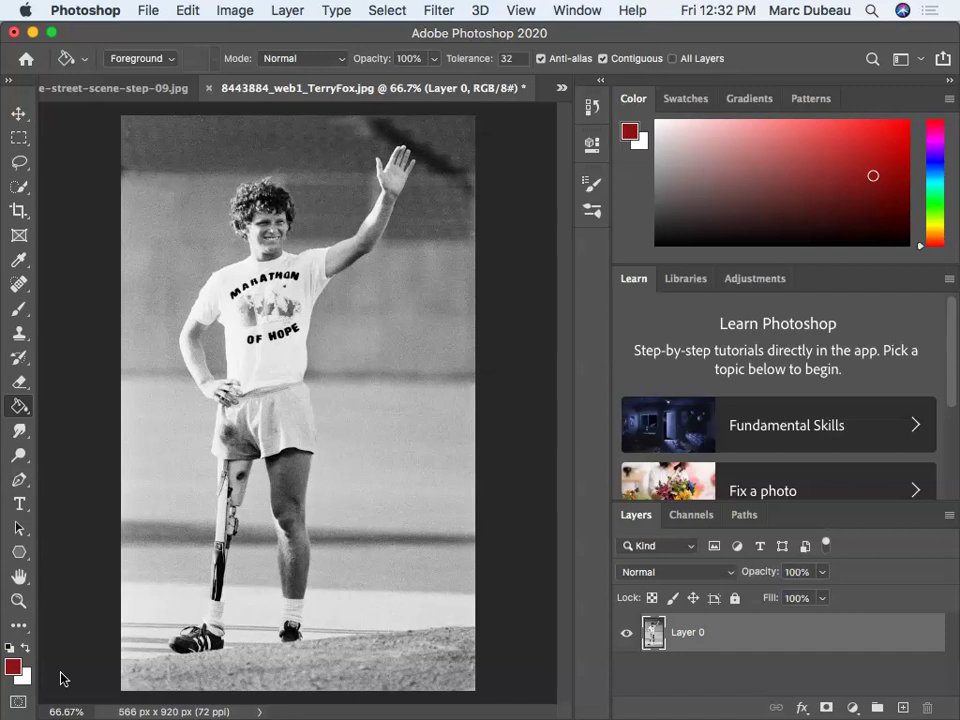
- Fade Layer 0 to 70% opacity, add empty Layer 1 above it, and reset colours to black
{"action": "left_click", "coordinate": [74, 680]}
{"action": "left_click", "coordinate": [822, 572]}
{"action": "left_click_drag", "start_coordinate": [798, 600], "coordinate": [795, 600]}
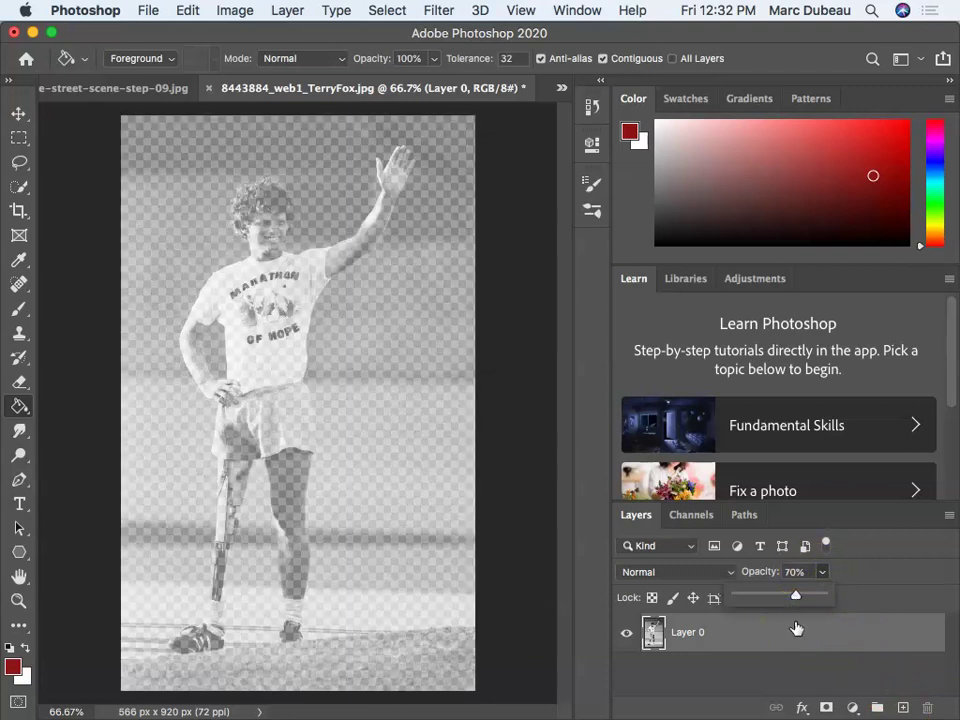
{"action": "left_click", "coordinate": [590, 592]}
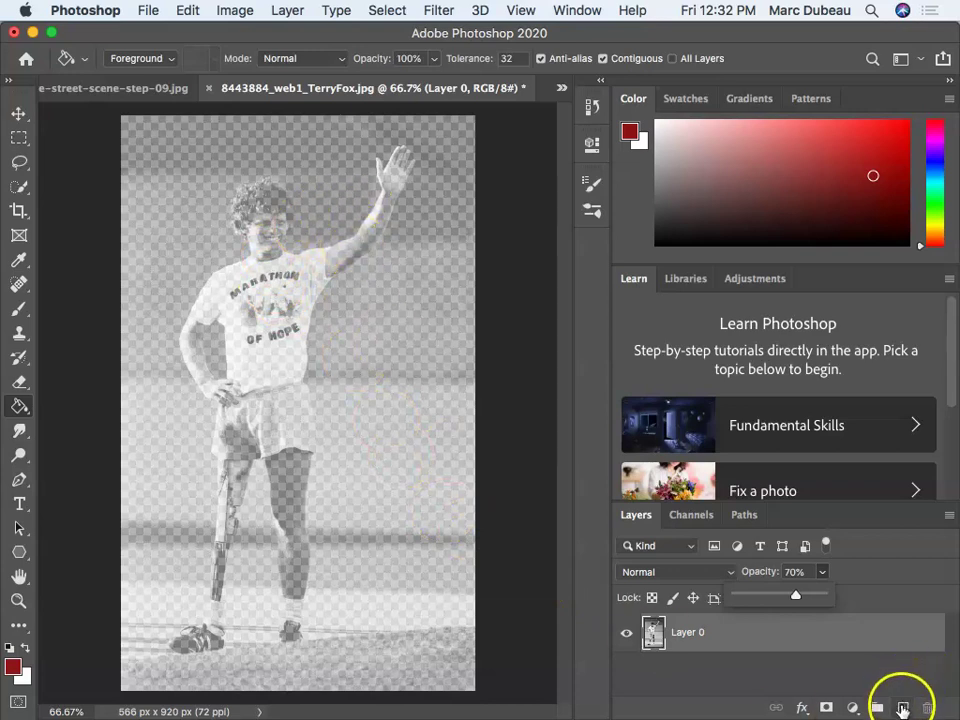
{"action": "left_click", "coordinate": [902, 708]}
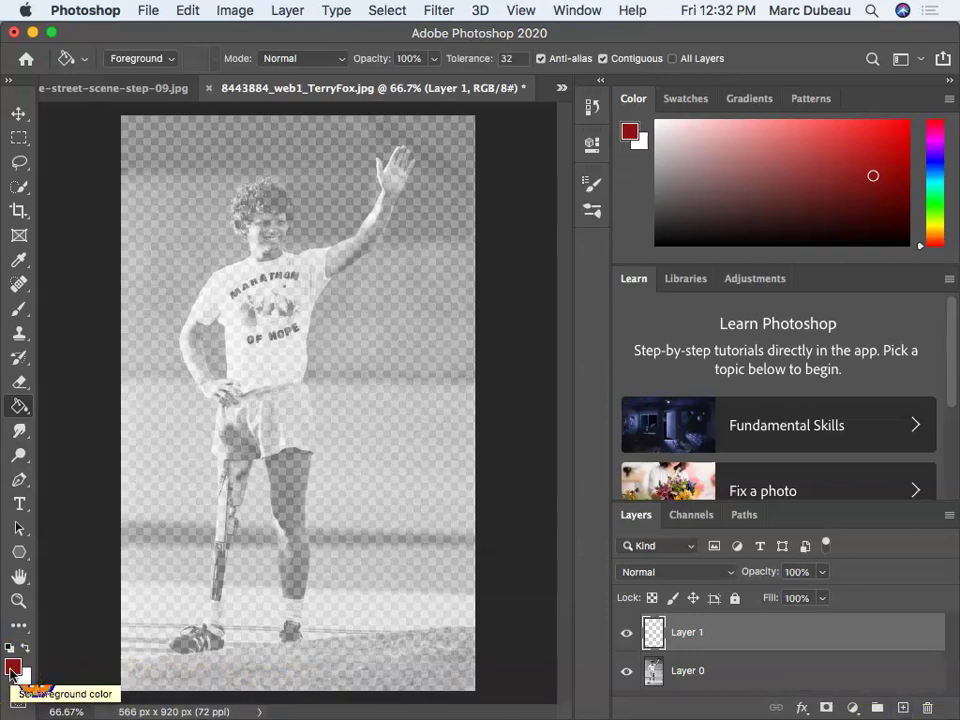
{"action": "key", "text": "d"}
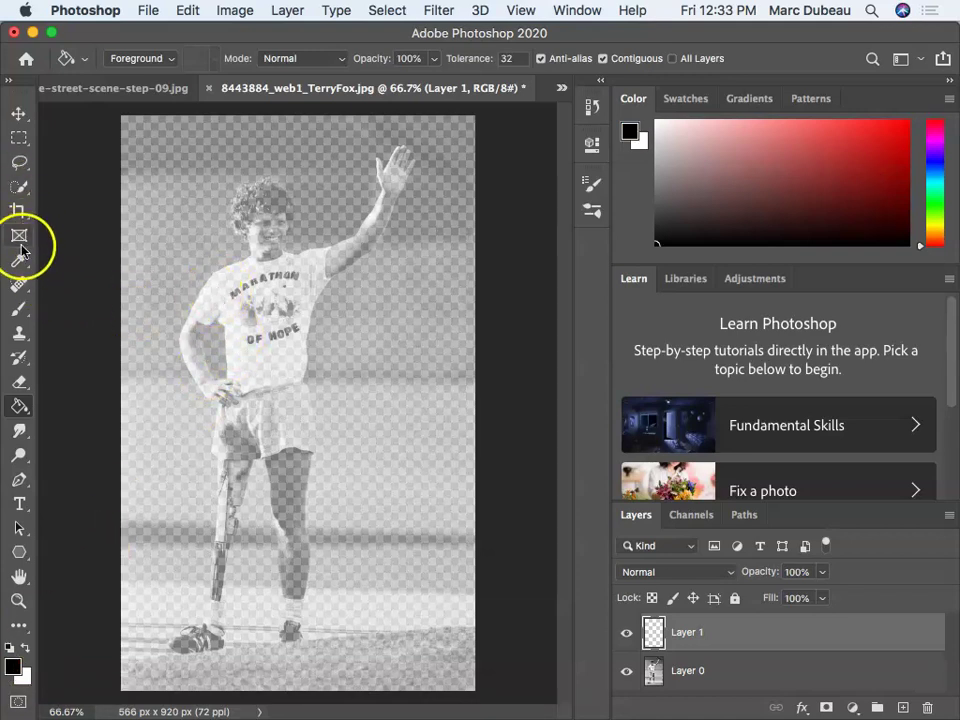
- Switch to the Brush tool at 3 px size and test a thin stroke along the raised arm
{"action": "left_click", "coordinate": [18, 314]}
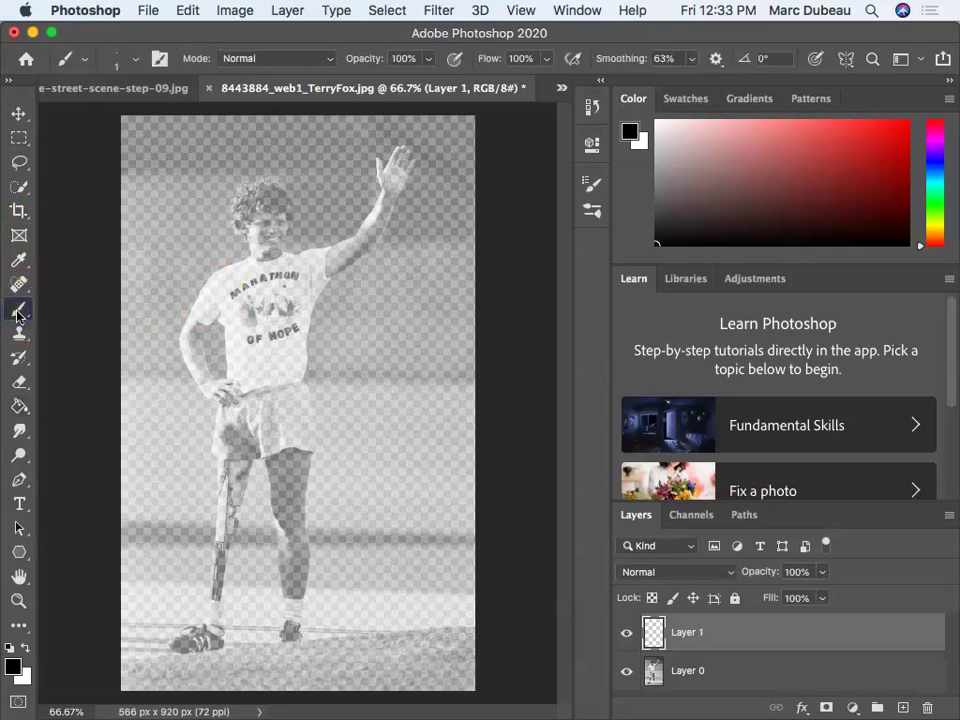
{"action": "left_click", "coordinate": [133, 64]}
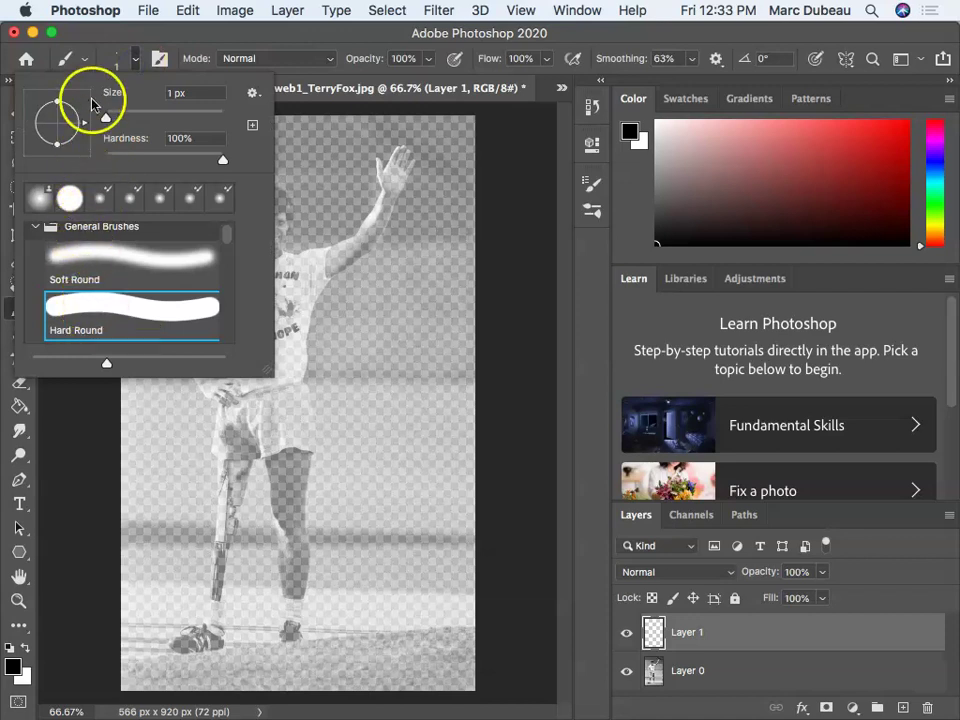
{"action": "left_click_drag", "start_coordinate": [106, 119], "coordinate": [108, 121]}
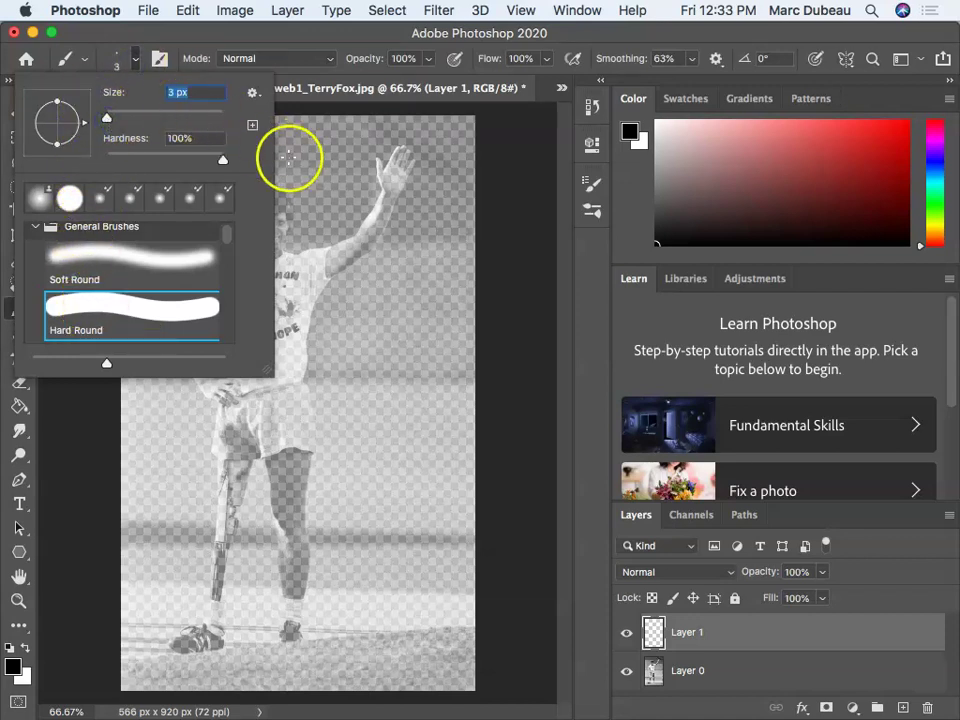
{"action": "left_click", "coordinate": [136, 58]}
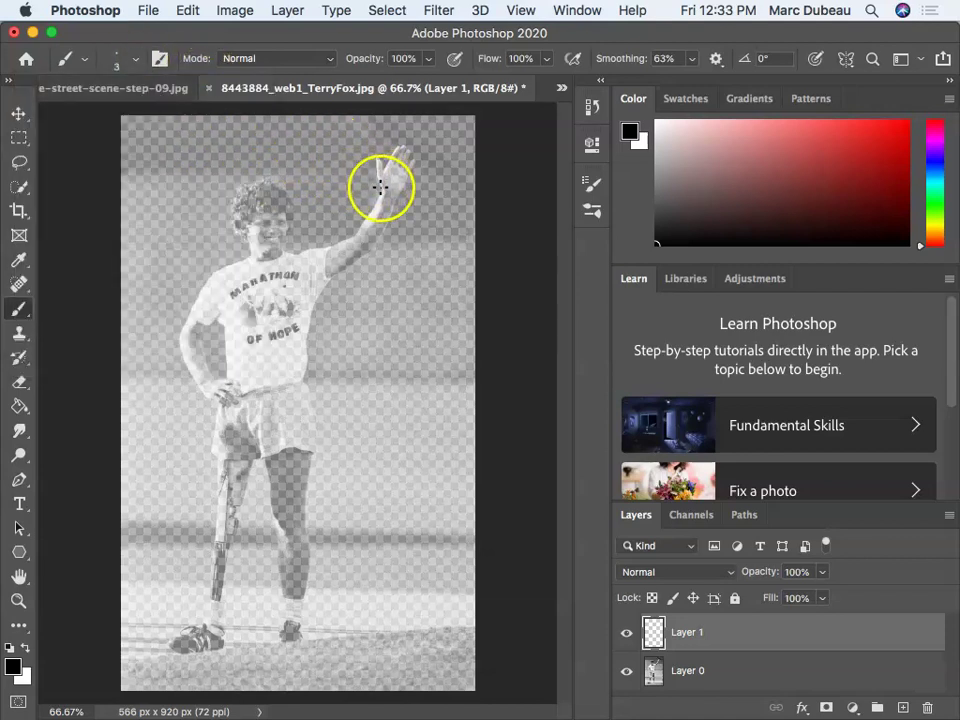
{"action": "left_click_drag", "start_coordinate": [378, 189], "coordinate": [368, 217]}
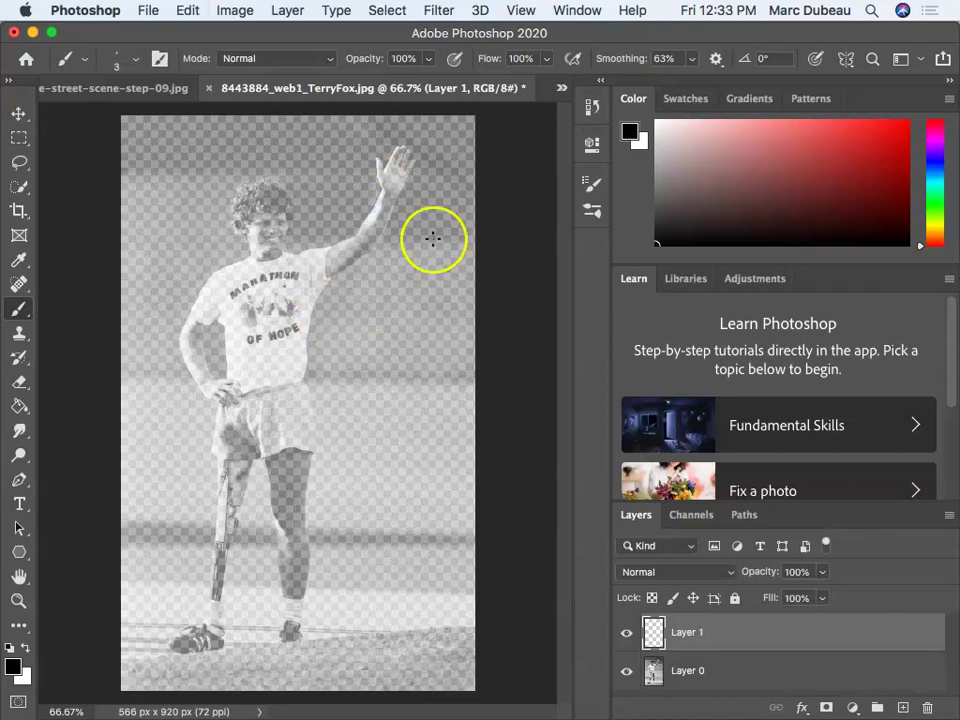
- Enlarge the brush size and test it with a stroke near the shoulder
{"action": "left_click", "coordinate": [138, 62]}
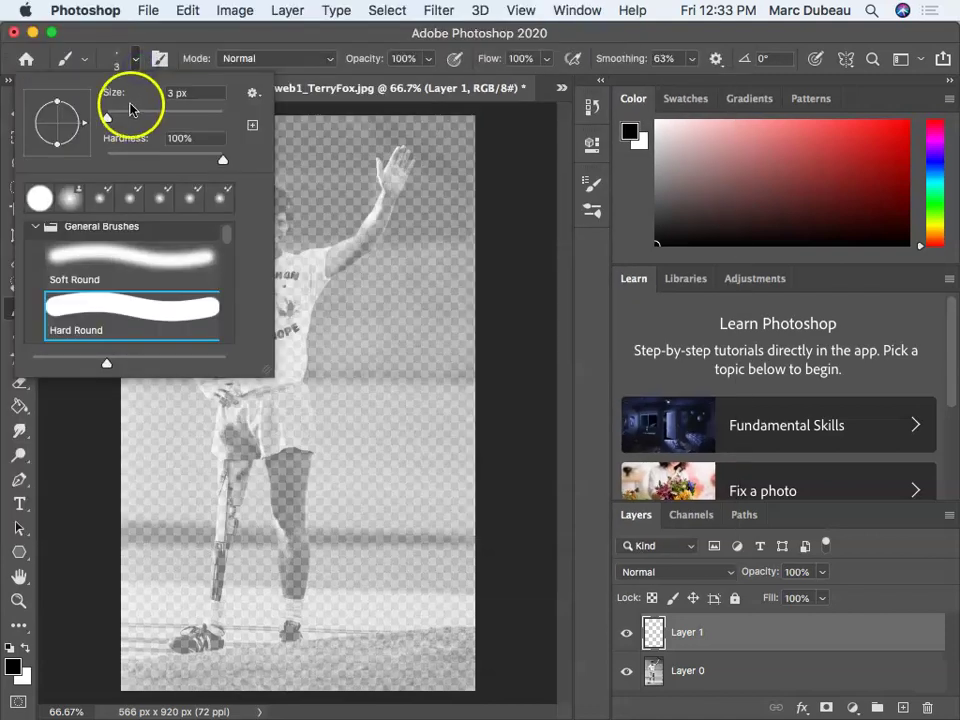
{"action": "left_click_drag", "start_coordinate": [107, 117], "coordinate": [111, 121]}
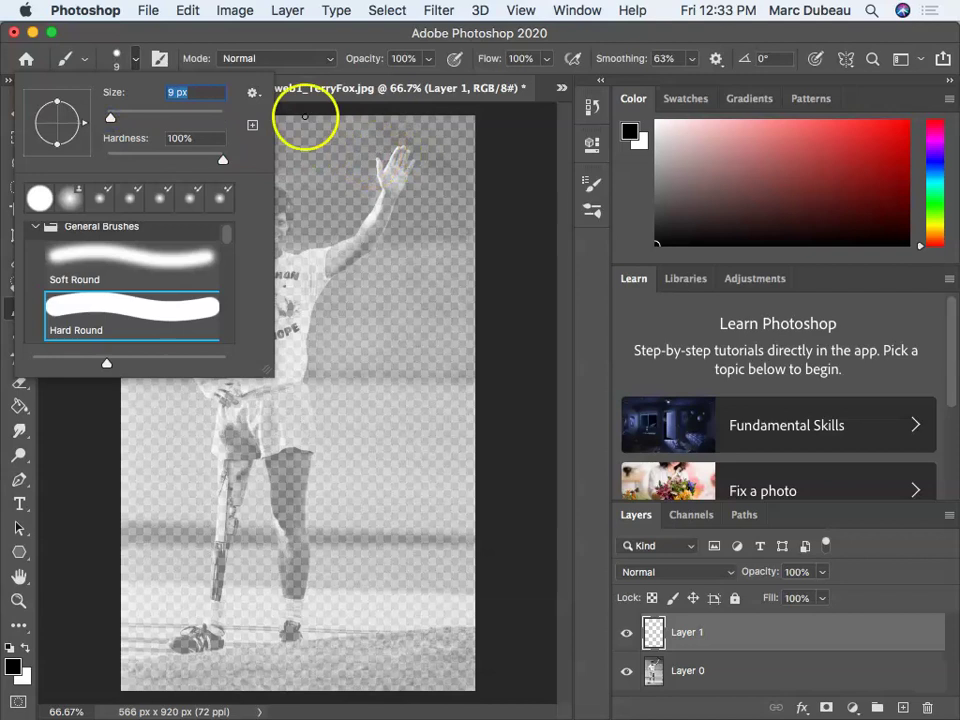
{"action": "left_click", "coordinate": [138, 66]}
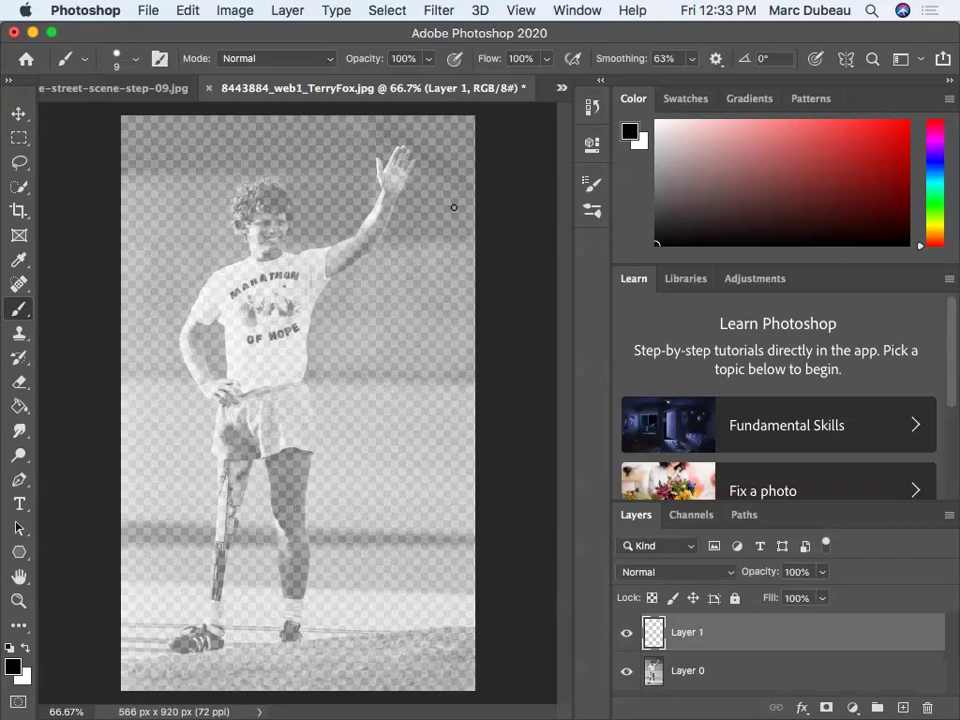
{"action": "mouse_move", "coordinate": [317, 238]}
{"action": "left_mouse_down"}
{"action": "mouse_move", "coordinate": [306, 223]}
{"action": "mouse_move", "coordinate": [317, 231]}
{"action": "mouse_move", "coordinate": [318, 222]}
{"action": "mouse_move", "coordinate": [327, 244]}
{"action": "mouse_move", "coordinate": [374, 195]}
{"action": "mouse_move", "coordinate": [313, 259]}
{"action": "mouse_move", "coordinate": [287, 262]}
{"action": "mouse_move", "coordinate": [348, 214]}
{"action": "mouse_move", "coordinate": [358, 172]}
{"action": "mouse_move", "coordinate": [362, 206]}
{"action": "mouse_move", "coordinate": [302, 259]}
{"action": "mouse_move", "coordinate": [379, 167]}
{"action": "left_mouse_up"}
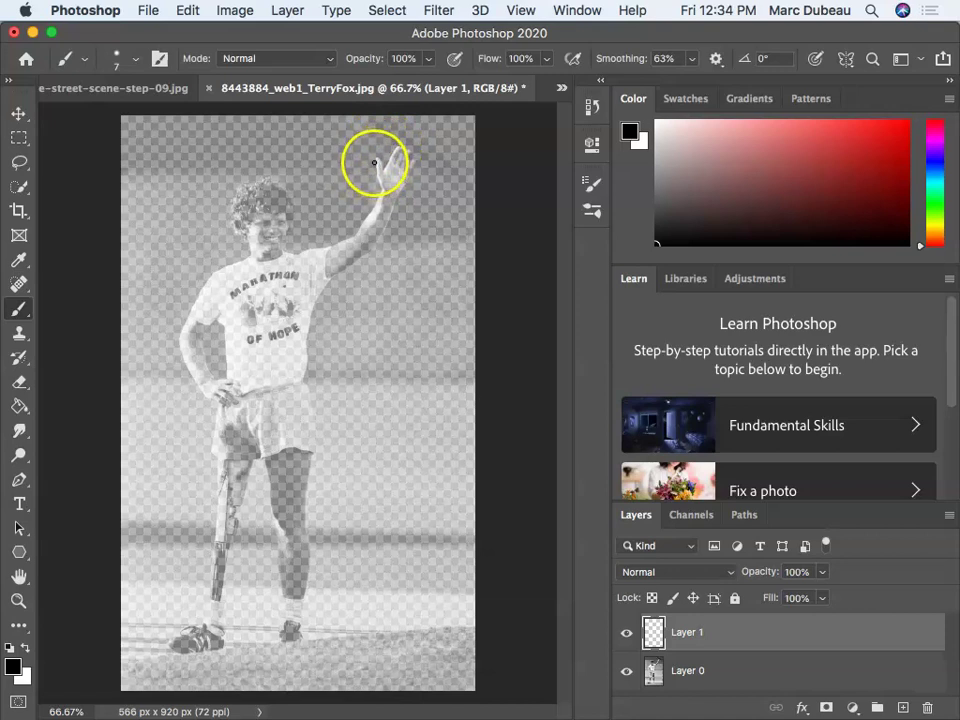
- Undo the stray dab beside the hand and raise brush Smoothing to 71%
{"action": "left_click", "coordinate": [374, 155]}
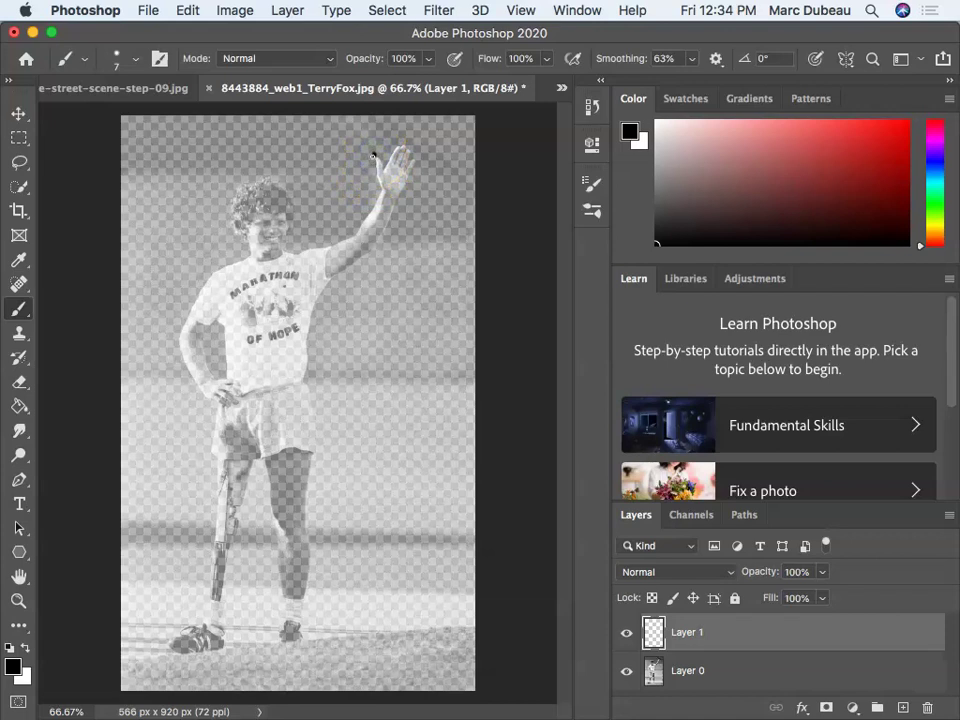
{"action": "key", "text": "super+z"}
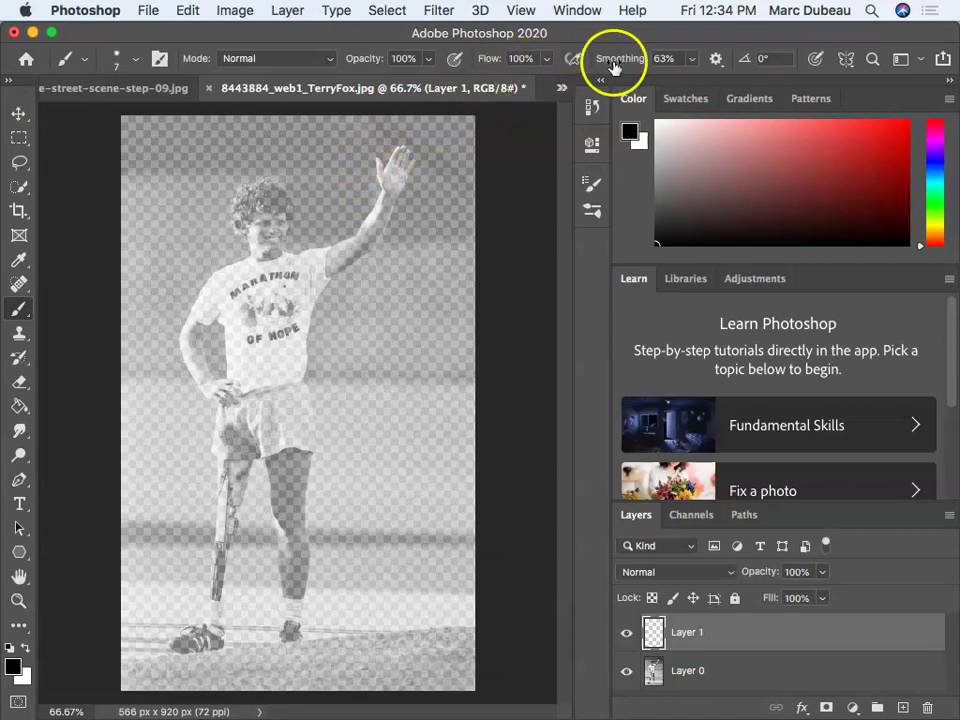
{"action": "left_click", "coordinate": [694, 62]}
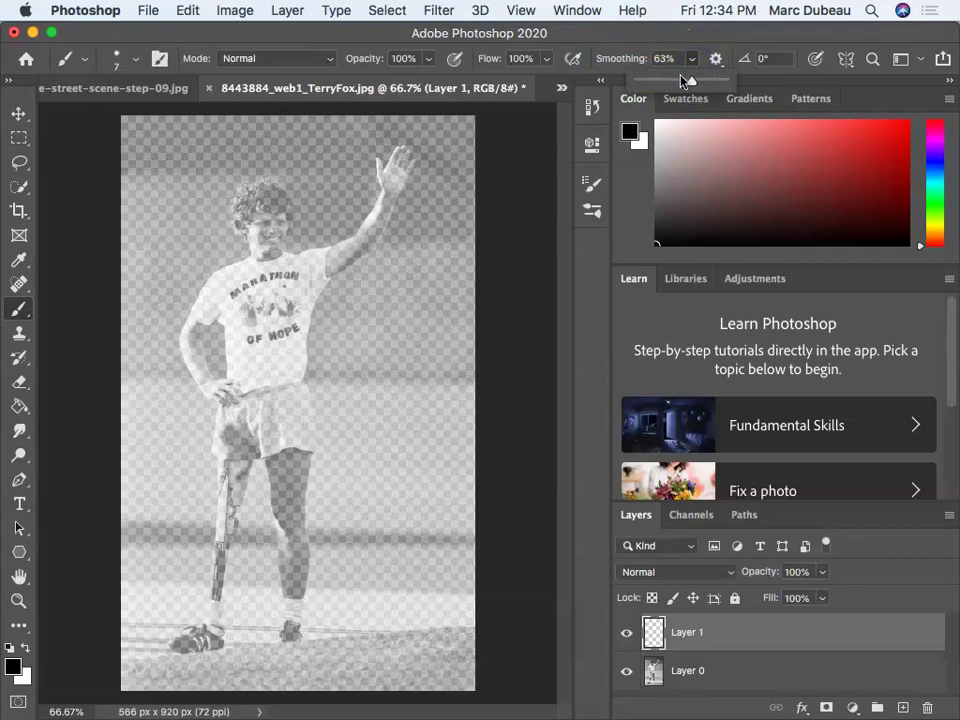
{"action": "left_click_drag", "start_coordinate": [695, 84], "coordinate": [701, 84]}
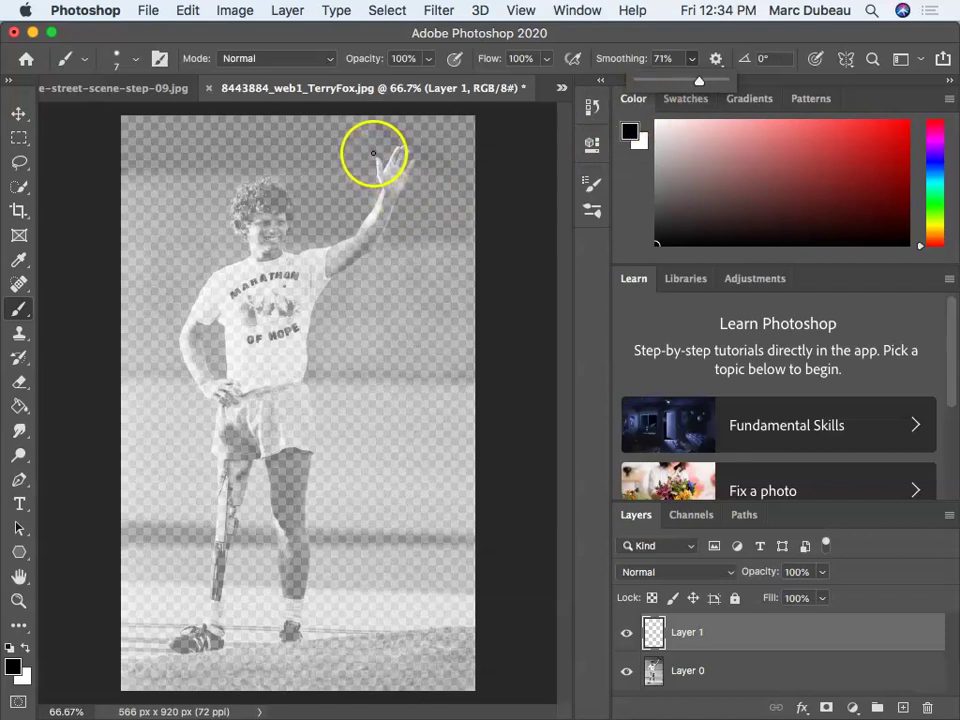
- Trace the raised hand's inner edge and down the forearm in black, undoing the extra end hook
{"action": "left_click_drag", "start_coordinate": [375, 156], "coordinate": [375, 178]}
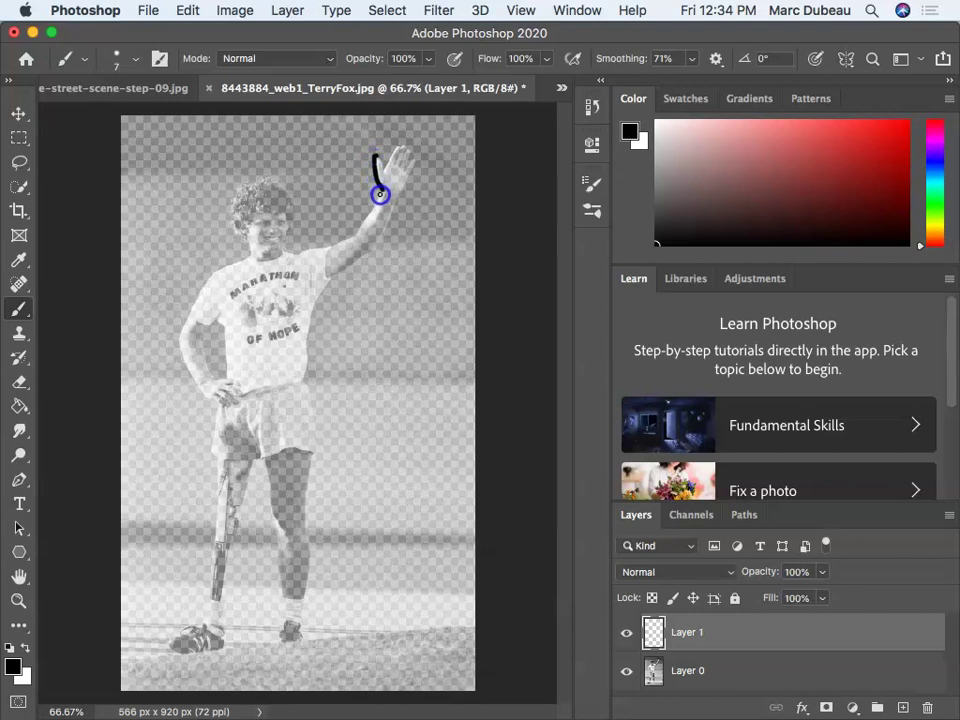
{"action": "left_click_drag", "start_coordinate": [377, 196], "coordinate": [356, 236]}
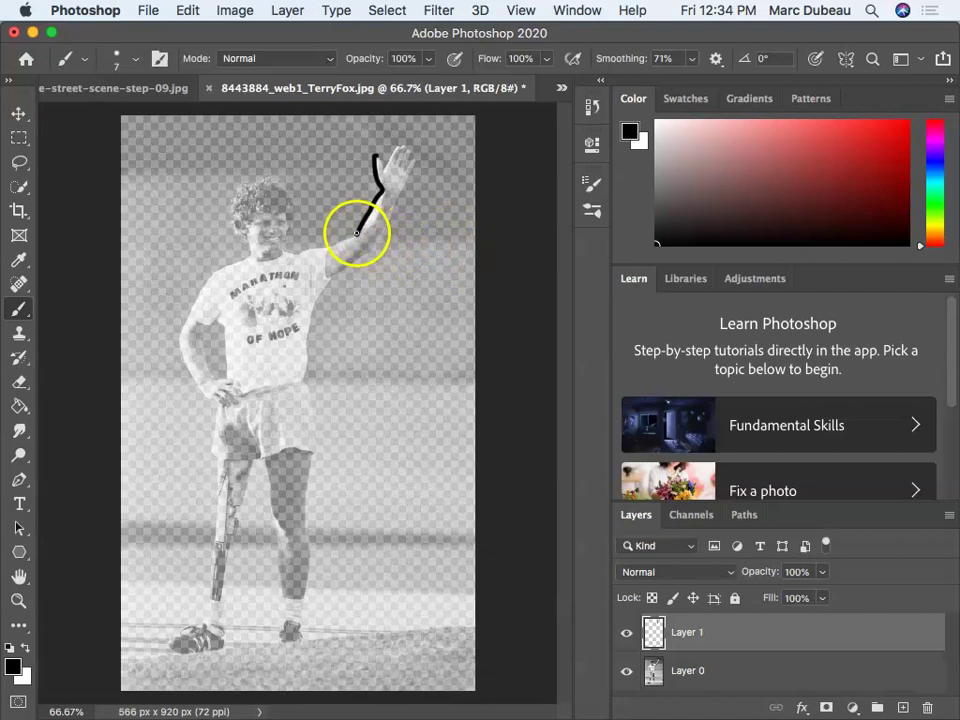
{"action": "left_click_drag", "start_coordinate": [340, 239], "coordinate": [345, 238]}
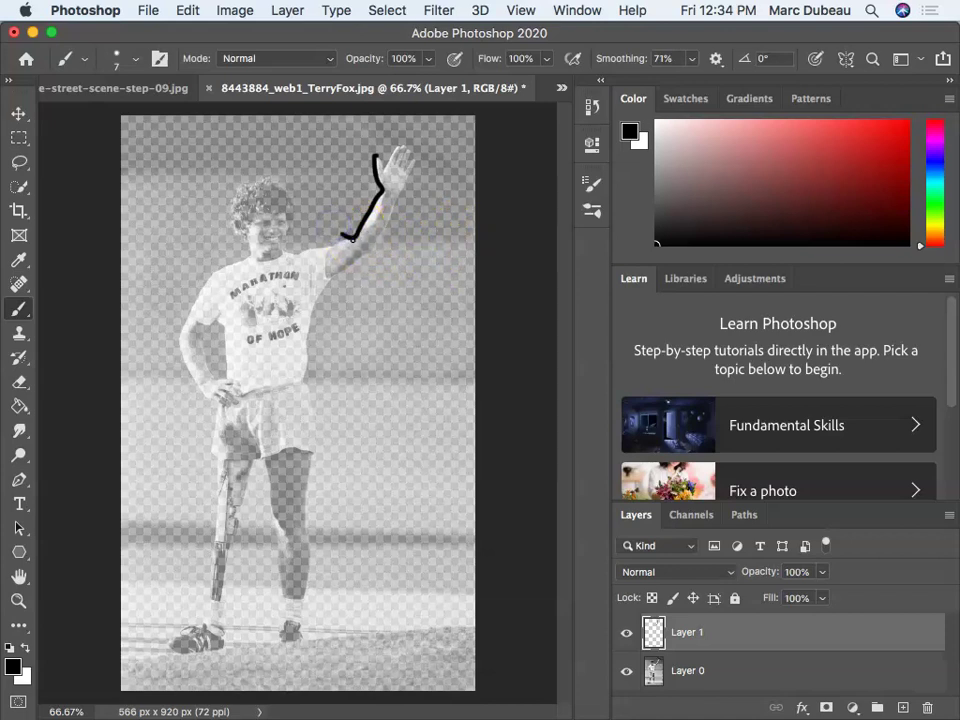
{"action": "key", "text": "super+z"}
{"action": "left_click", "coordinate": [357, 234]}
- At 200% zoom, trace the arm's top edge, down to the armpit, and along the forearm's underside
{"action": "key", "text": "super+equal"}
{"action": "key", "text": "super+equal"}
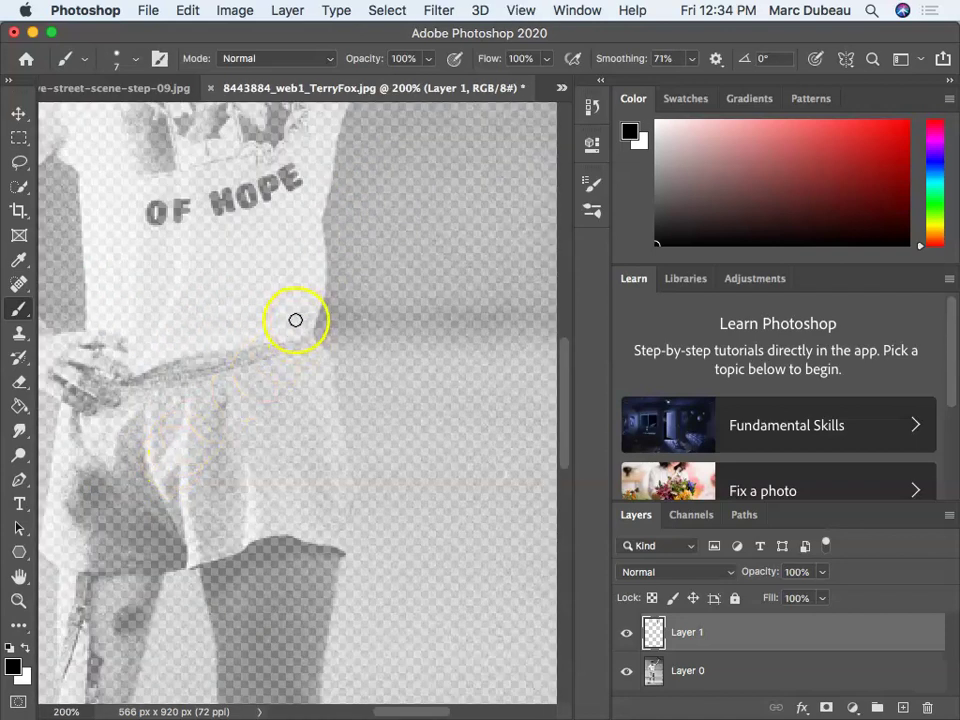
{"action": "scroll", "coordinate": [283, 329], "scroll_direction": "up", "scroll_amount": 10}
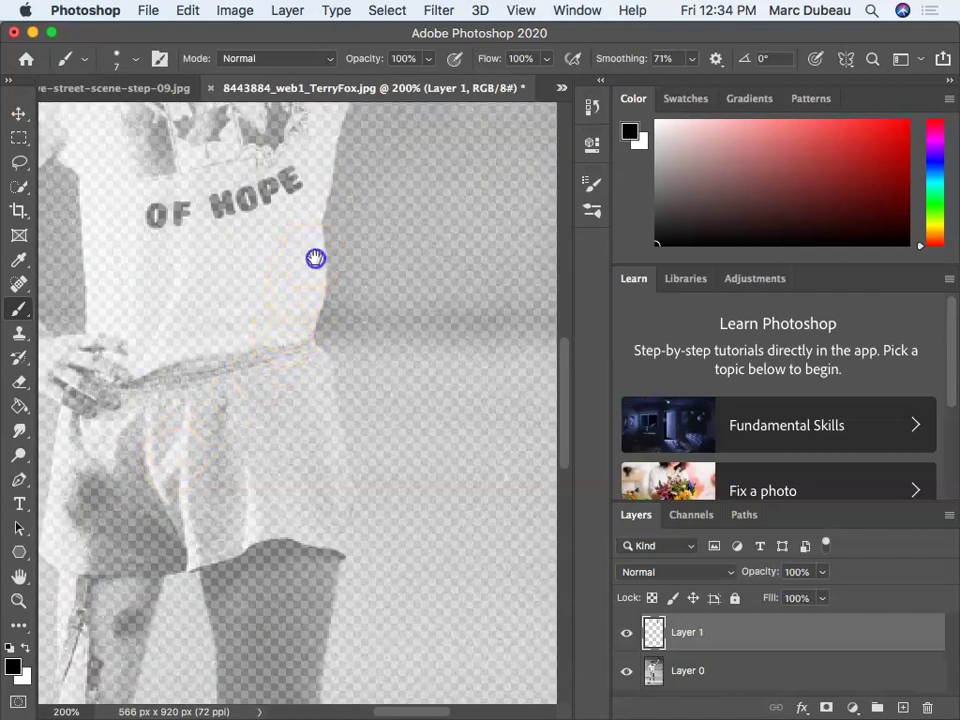
{"action": "scroll", "coordinate": [283, 338], "scroll_direction": "up", "scroll_amount": 2}
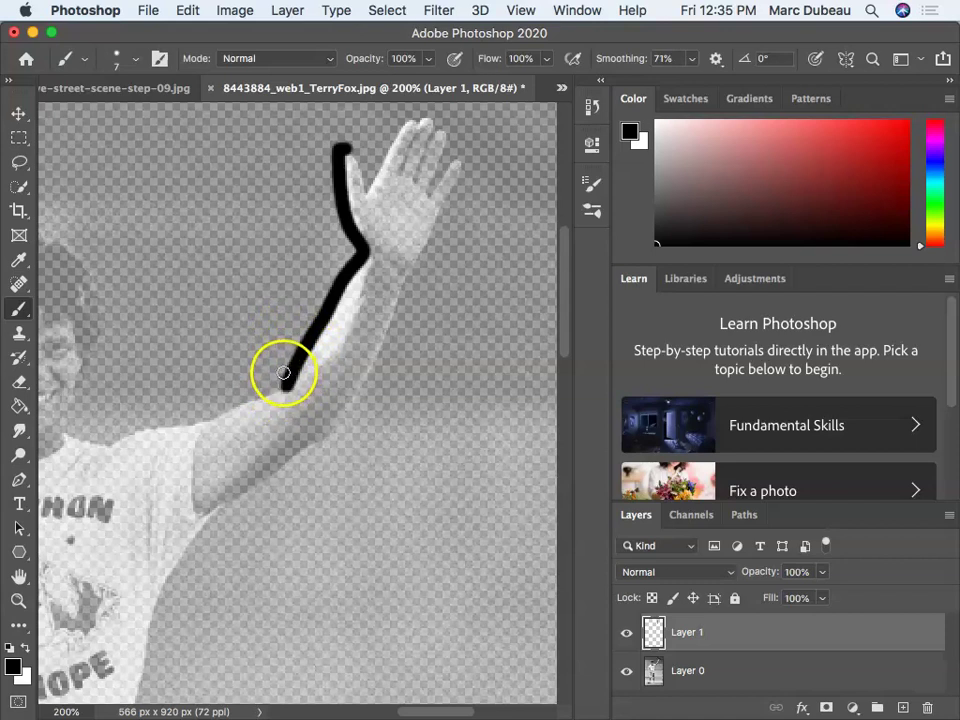
{"action": "mouse_move", "coordinate": [287, 378]}
{"action": "left_mouse_down"}
{"action": "mouse_move", "coordinate": [201, 419]}
{"action": "mouse_move", "coordinate": [111, 430]}
{"action": "mouse_move", "coordinate": [102, 451]}
{"action": "mouse_move", "coordinate": [51, 424]}
{"action": "left_mouse_up"}
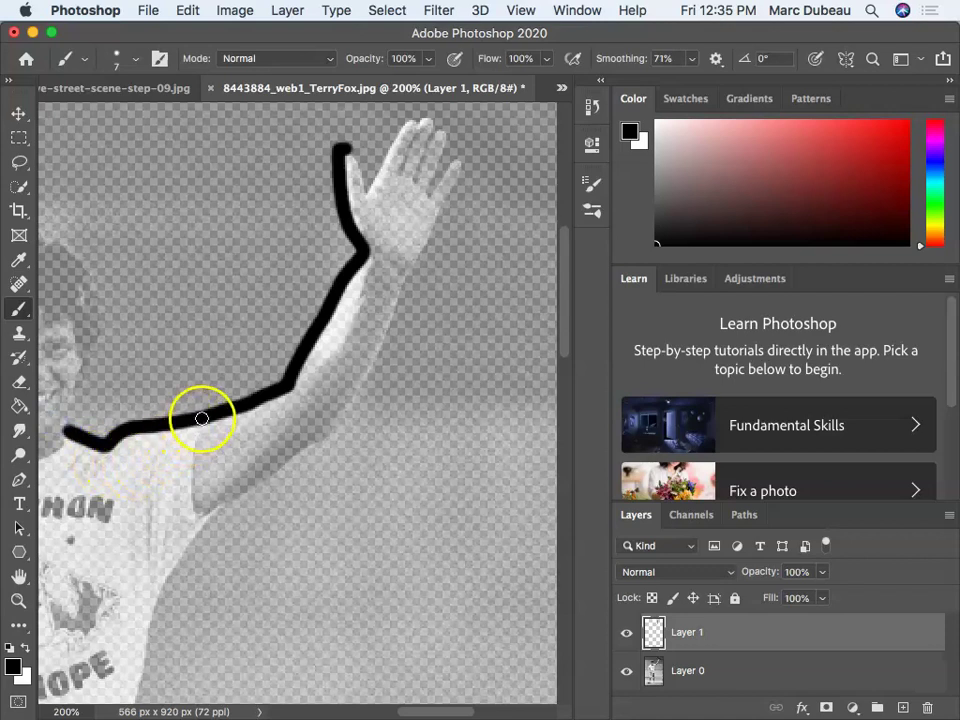
{"action": "mouse_move", "coordinate": [201, 418]}
{"action": "left_mouse_down"}
{"action": "mouse_move", "coordinate": [187, 480]}
{"action": "mouse_move", "coordinate": [200, 533]}
{"action": "mouse_move", "coordinate": [232, 497]}
{"action": "mouse_move", "coordinate": [246, 484]}
{"action": "left_mouse_up"}
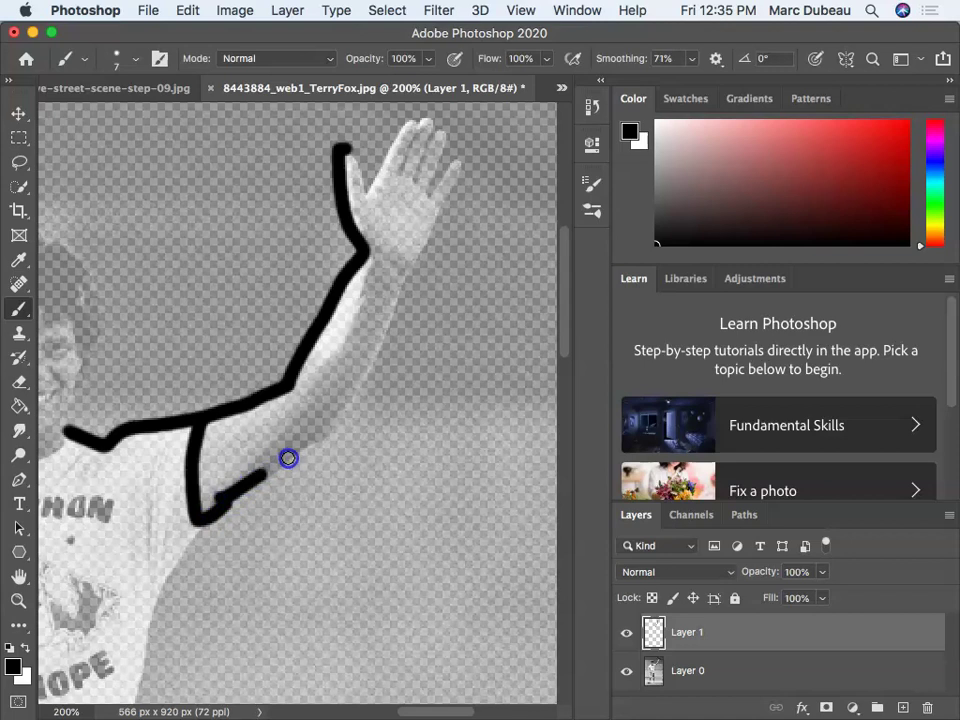
{"action": "mouse_move", "coordinate": [285, 454]}
{"action": "left_mouse_down"}
{"action": "mouse_move", "coordinate": [214, 508]}
{"action": "mouse_move", "coordinate": [228, 505]}
{"action": "left_mouse_up"}
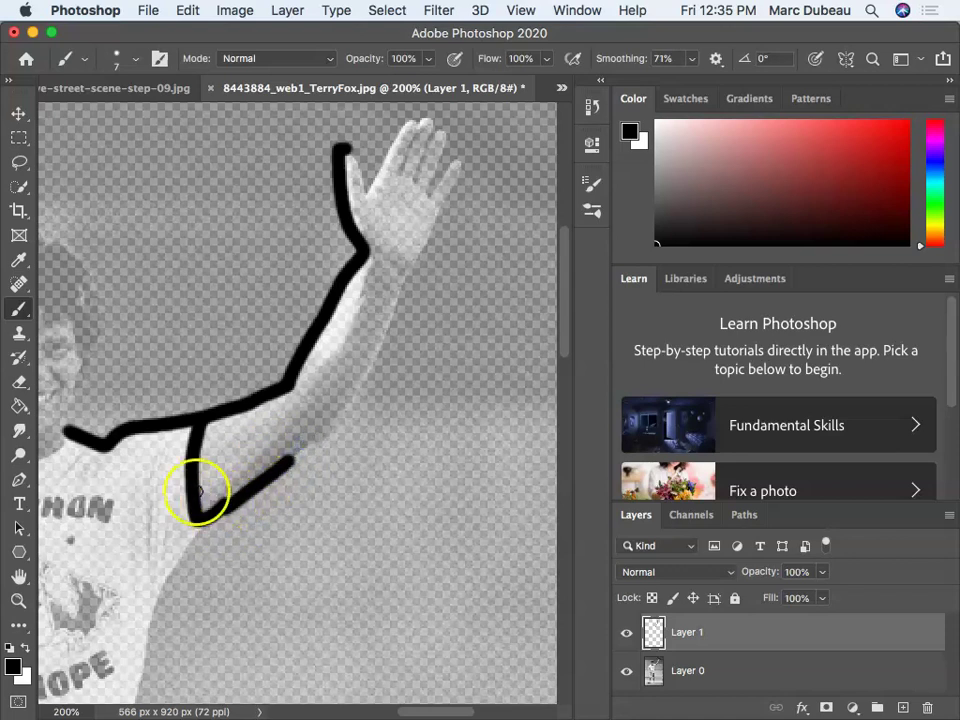
- Erase stray paint at the armpit junction, leaving black as the foreground colour
{"action": "left_click", "coordinate": [18, 384]}
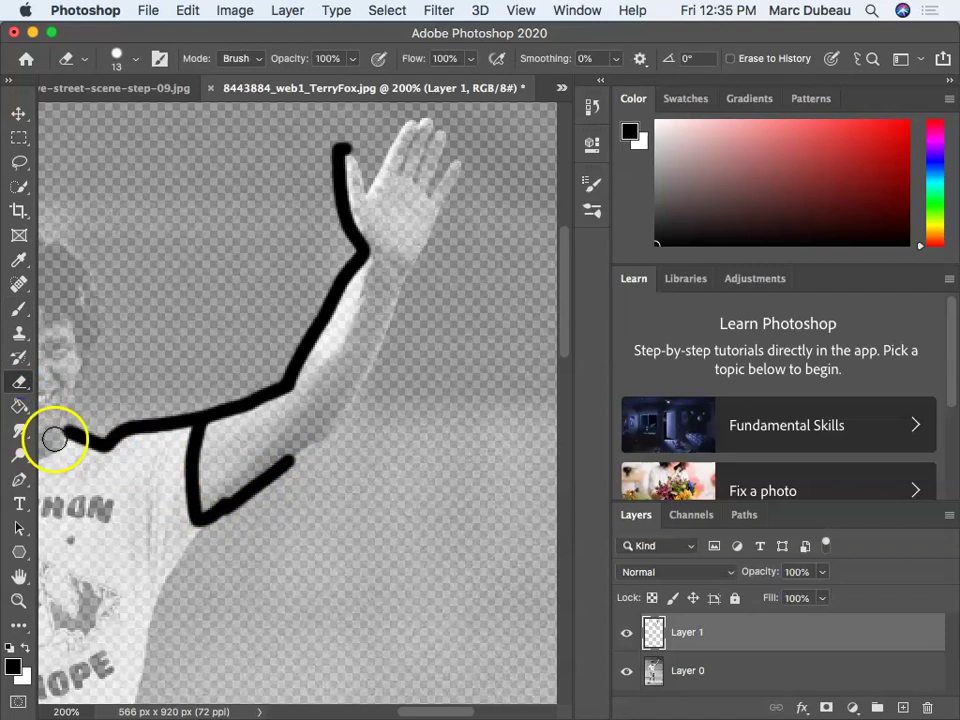
{"action": "left_click", "coordinate": [216, 490]}
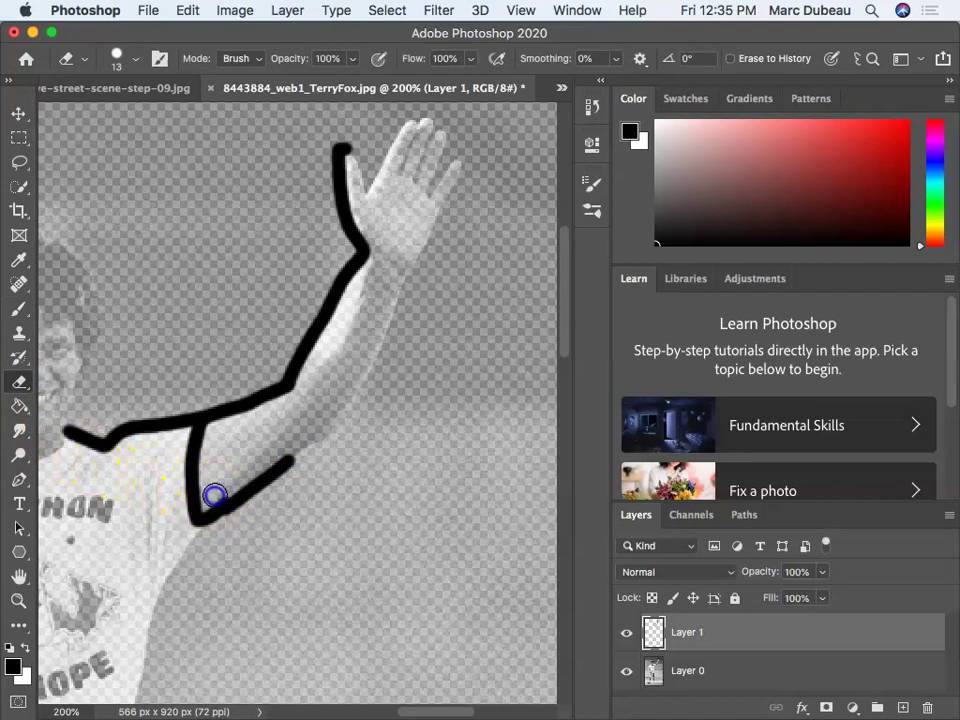
{"action": "mouse_move", "coordinate": [222, 521]}
{"action": "left_mouse_down"}
{"action": "mouse_move", "coordinate": [203, 343]}
{"action": "mouse_move", "coordinate": [208, 441]}
{"action": "mouse_move", "coordinate": [243, 458]}
{"action": "mouse_move", "coordinate": [256, 512]}
{"action": "mouse_move", "coordinate": [179, 539]}
{"action": "mouse_move", "coordinate": [232, 525]}
{"action": "left_mouse_up"}
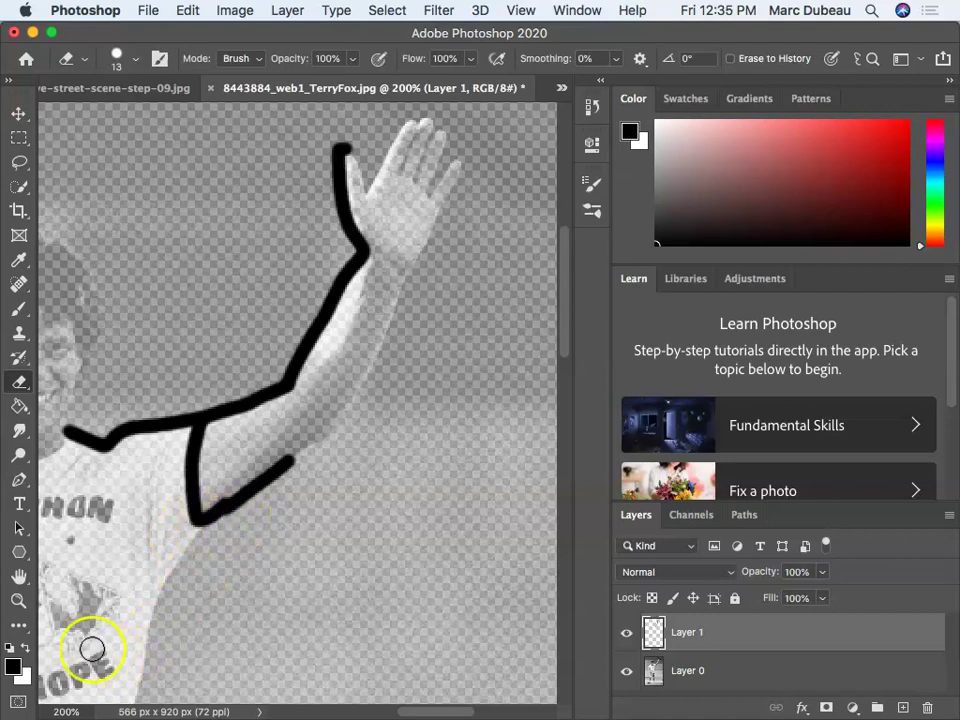
{"action": "left_click", "coordinate": [26, 646]}
{"action": "mouse_move", "coordinate": [202, 542]}
{"action": "left_mouse_down"}
{"action": "mouse_move", "coordinate": [238, 521]}
{"action": "mouse_move", "coordinate": [189, 504]}
{"action": "mouse_move", "coordinate": [210, 568]}
{"action": "mouse_move", "coordinate": [207, 512]}
{"action": "left_mouse_up"}
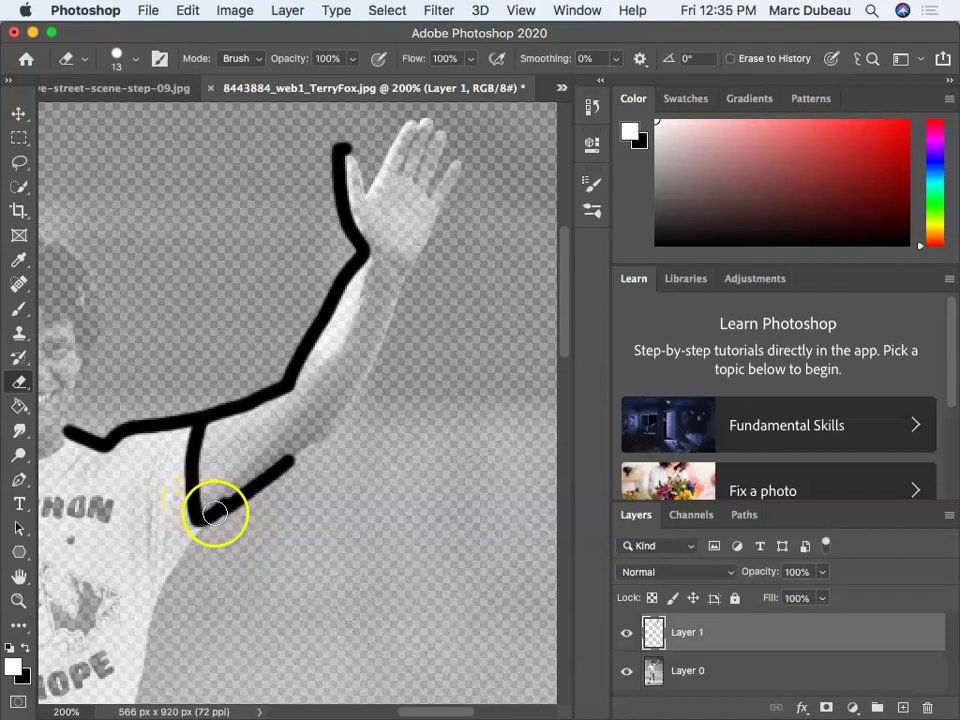
{"action": "left_click", "coordinate": [24, 647]}
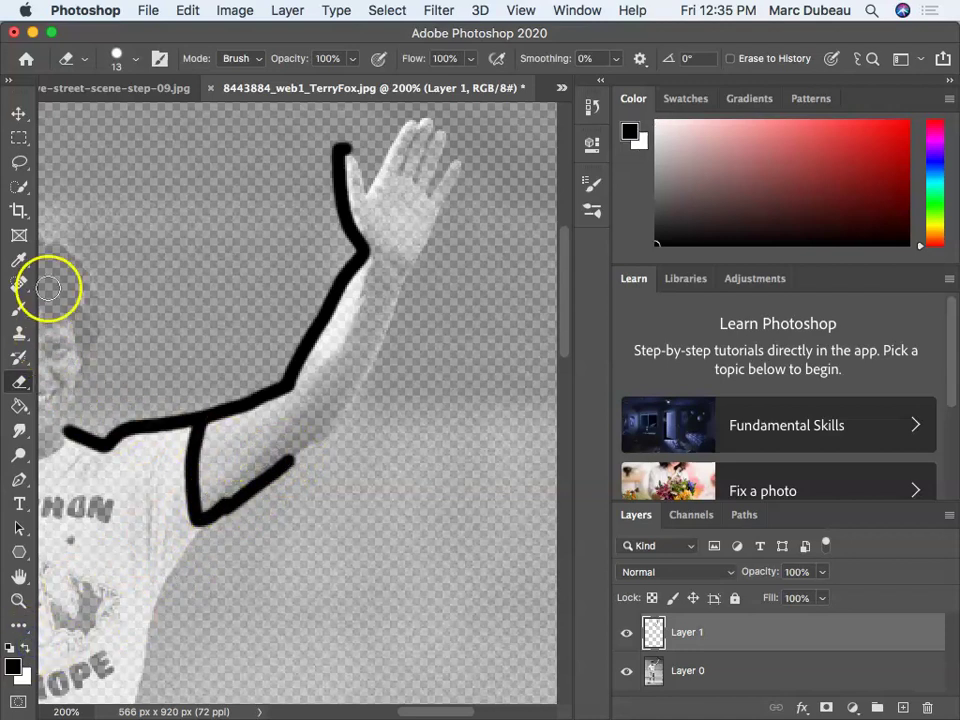
- Paint the arm's underside up toward the wrist and close the hand's top-left edge
{"action": "key", "text": "b"}
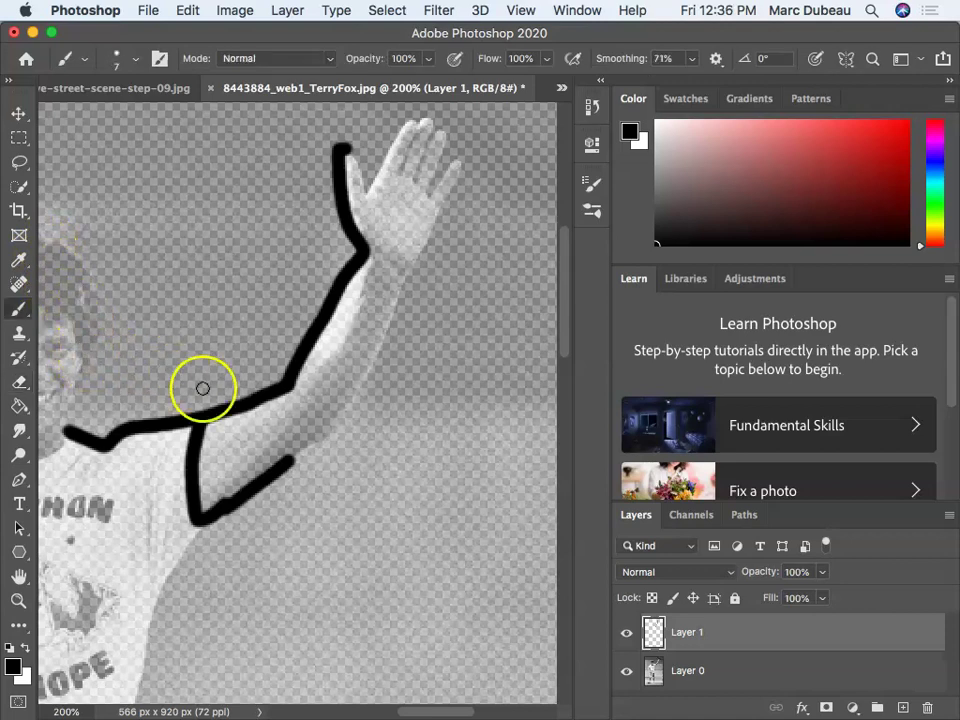
{"action": "left_click", "coordinate": [303, 452]}
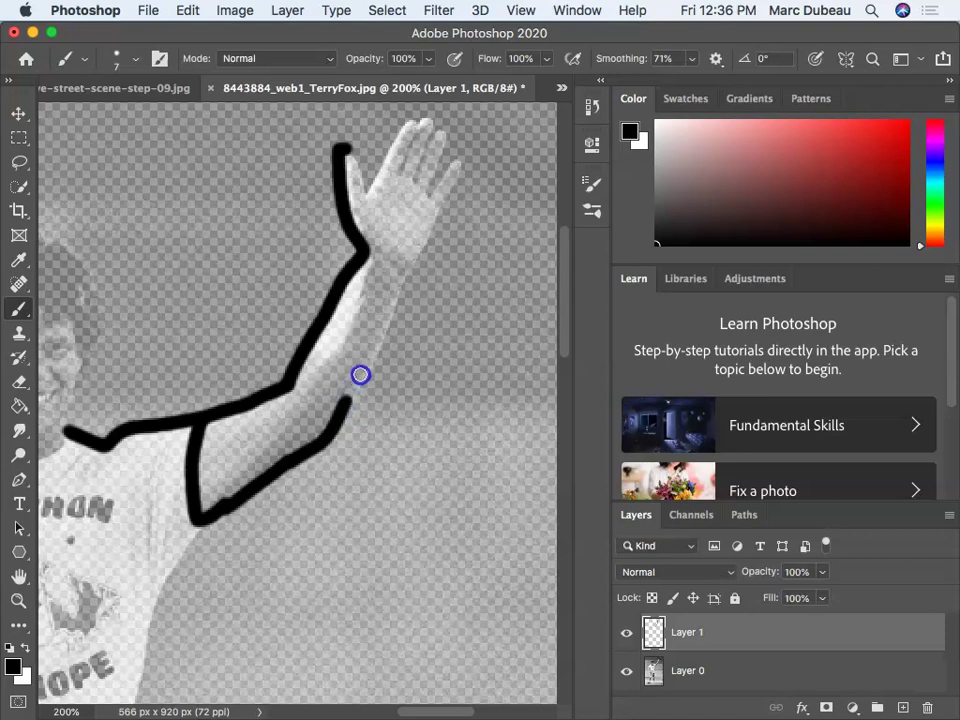
{"action": "left_click_drag", "start_coordinate": [369, 357], "coordinate": [400, 286]}
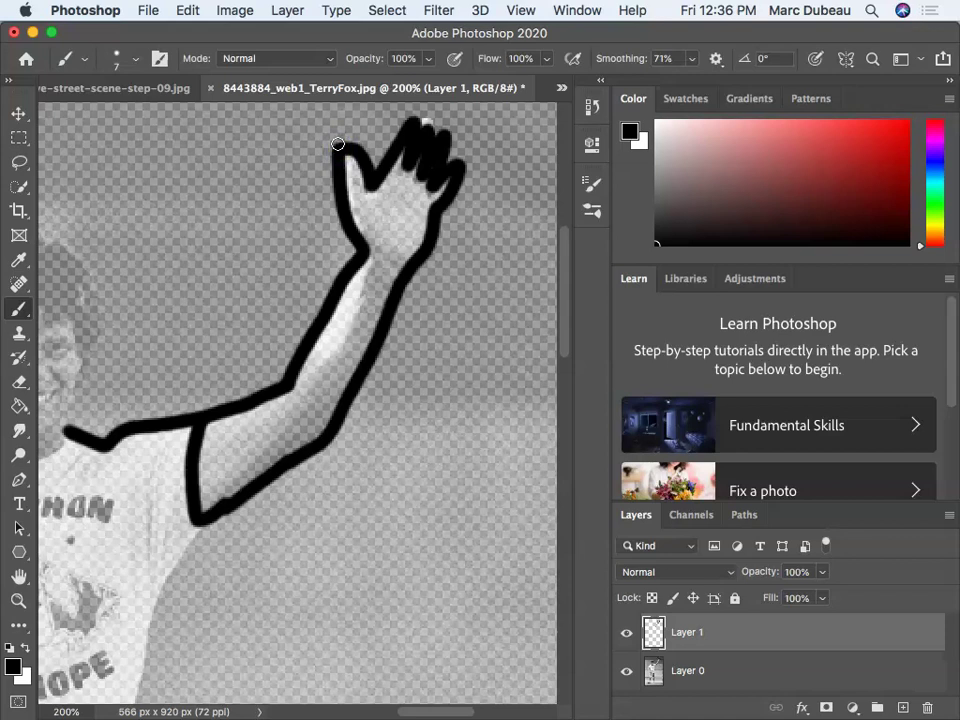
{"action": "left_click_drag", "start_coordinate": [338, 144], "coordinate": [366, 152]}
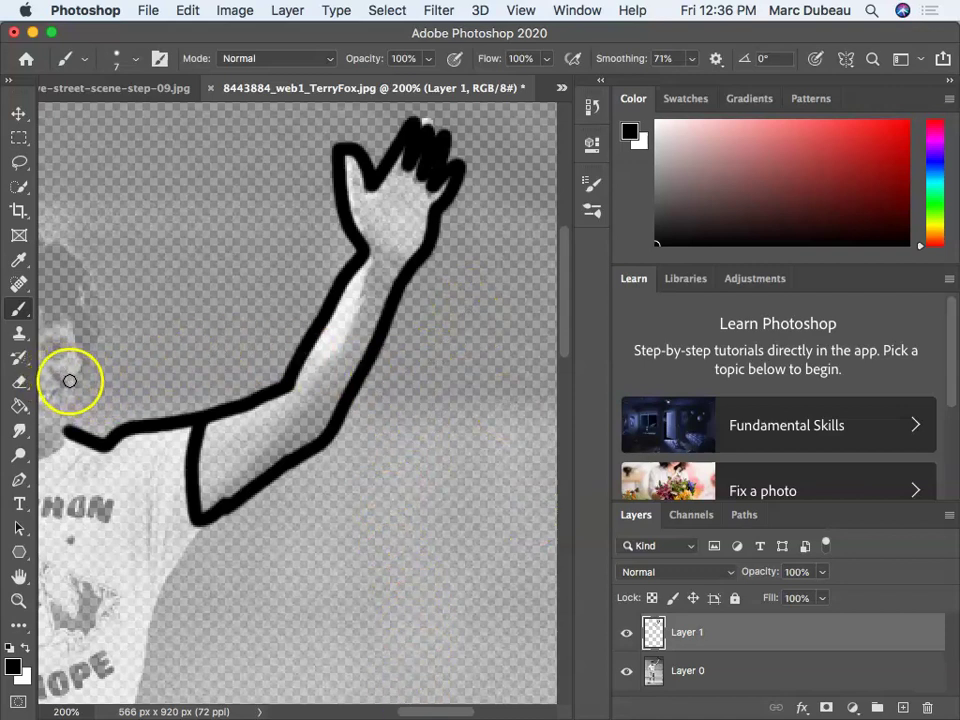
- With the Paint Bucket selected, pick the light orange swatch from the Light group, cancelling a swatch import
{"action": "left_click", "coordinate": [22, 407]}
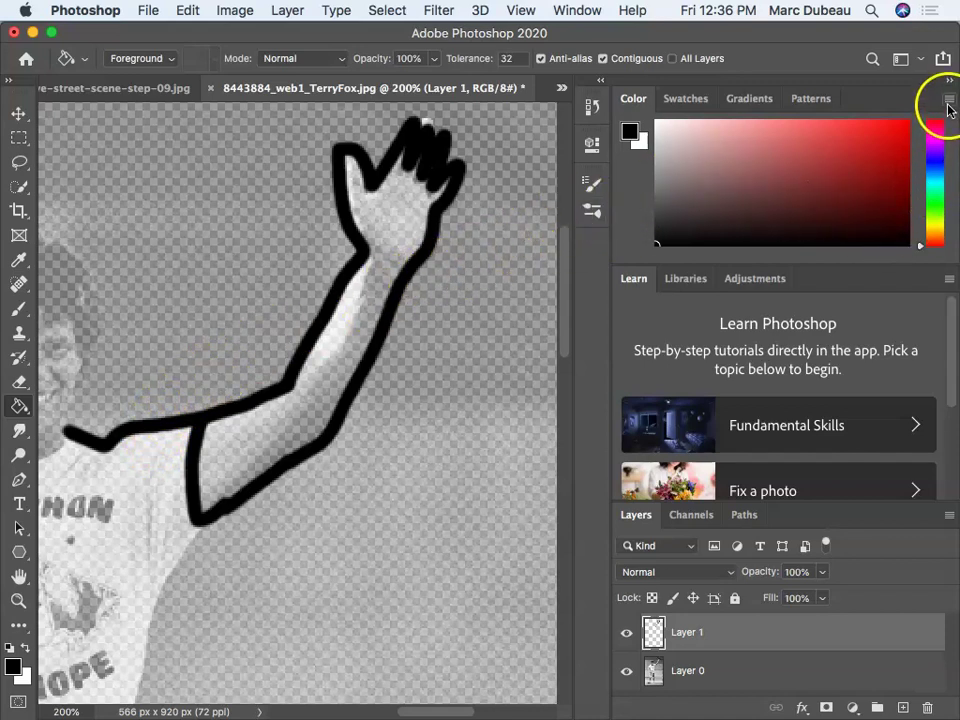
{"action": "left_click", "coordinate": [686, 100]}
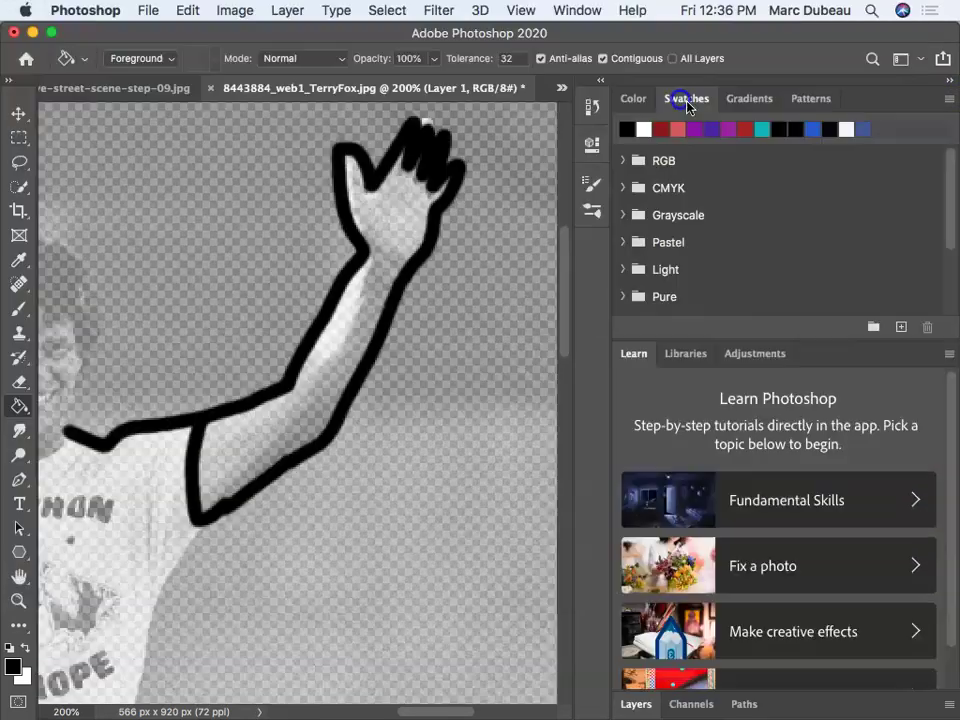
{"action": "left_click", "coordinate": [950, 101]}
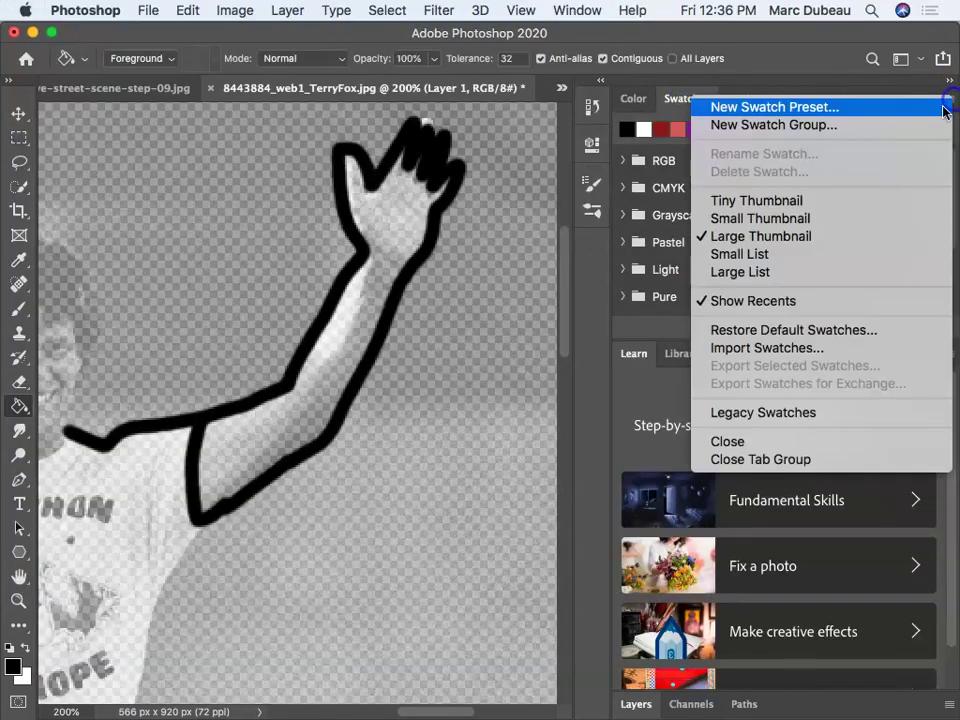
{"action": "left_click", "coordinate": [795, 347]}
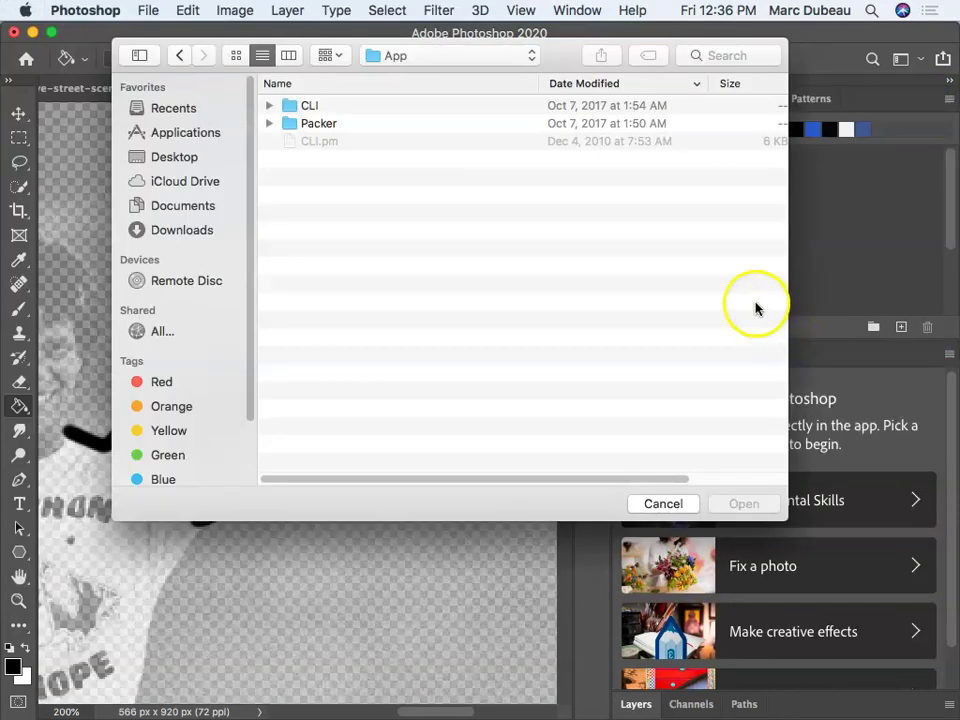
{"action": "left_click", "coordinate": [666, 505]}
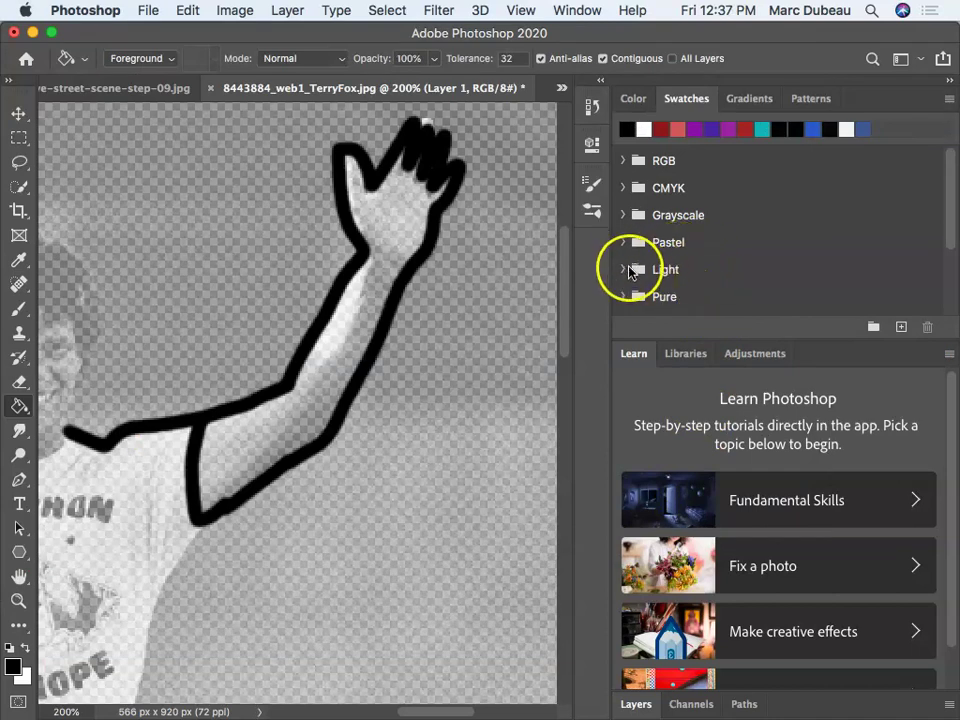
{"action": "left_click", "coordinate": [622, 271]}
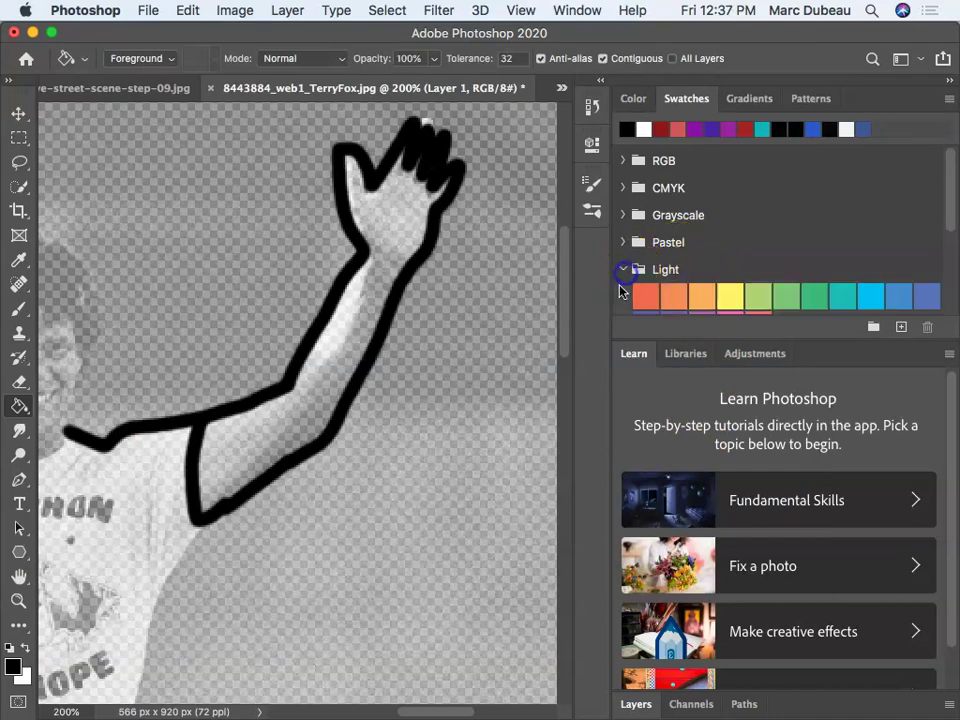
{"action": "left_click", "coordinate": [702, 294]}
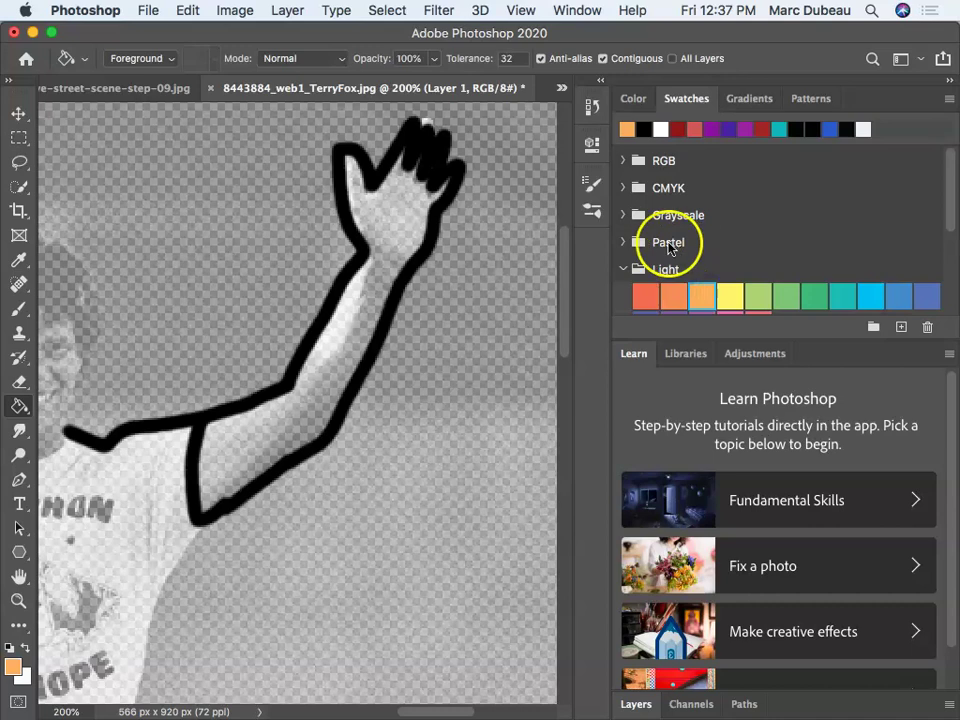